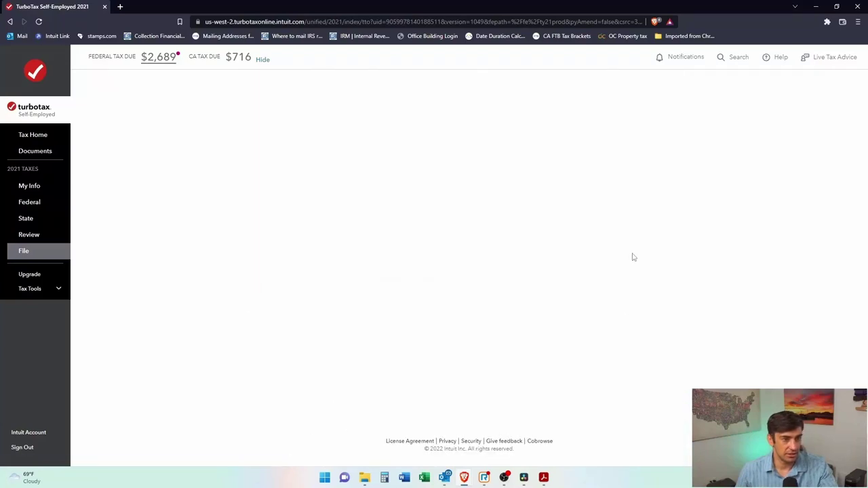
Step: Open the generated 2021 return forms for review as TaxReturn.pdf
left_click(481, 321)
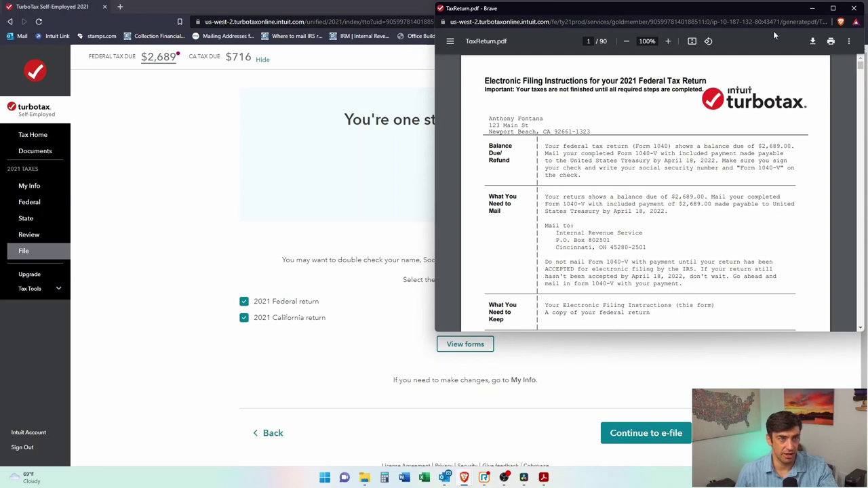
Step: Close the small tax return preview popup
left_click(854, 9)
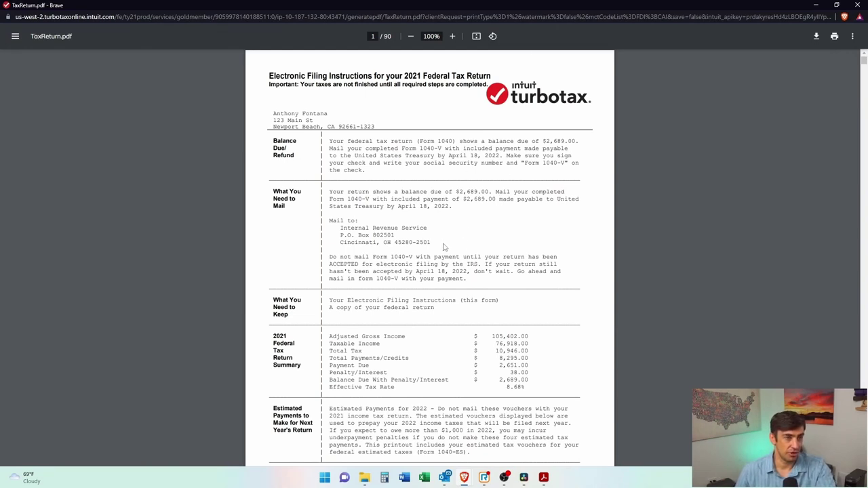
Step: Highlight the IRS mailing address and the 2021 federal return summary figures
left_click_drag(330, 219, 437, 245)
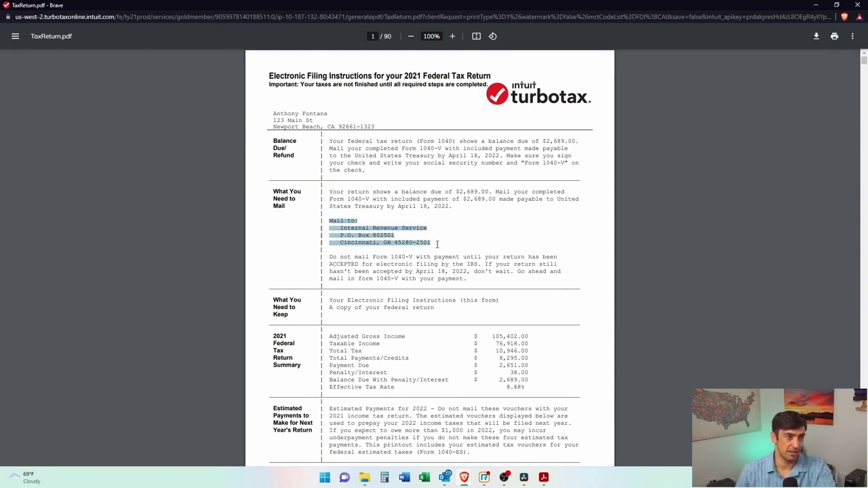
left_click(441, 249)
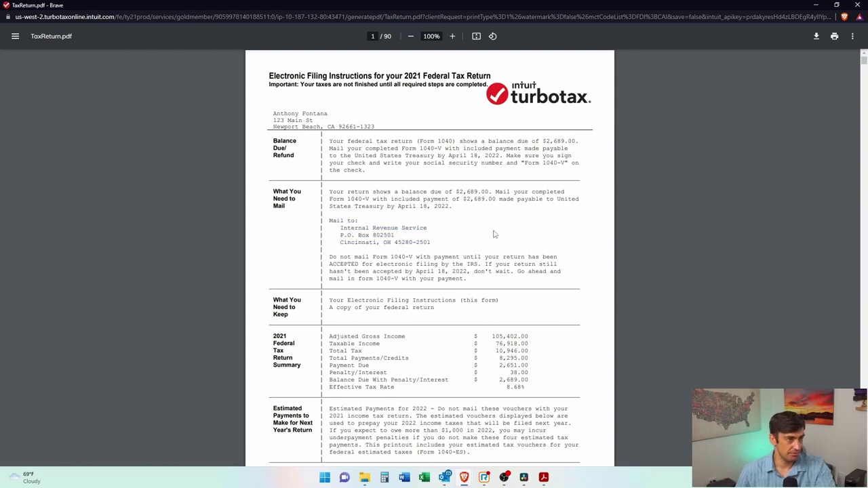
left_click_drag(318, 332, 514, 386)
left_click(548, 378)
Step: Scroll further and highlight the estimated payment voucher schedule
scroll(547, 301, "down", 3)
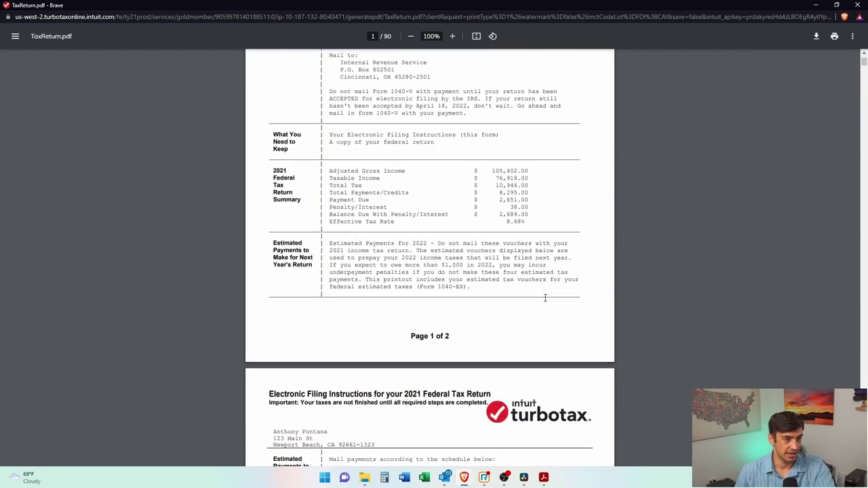
scroll(547, 300, "down", 1)
scroll(536, 284, "up", 1)
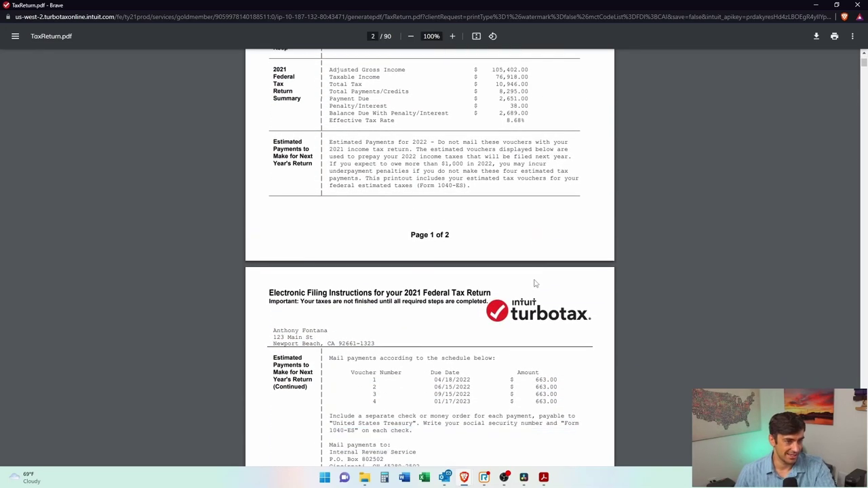
scroll(543, 299, "down", 2)
left_click_drag(555, 307, 458, 278)
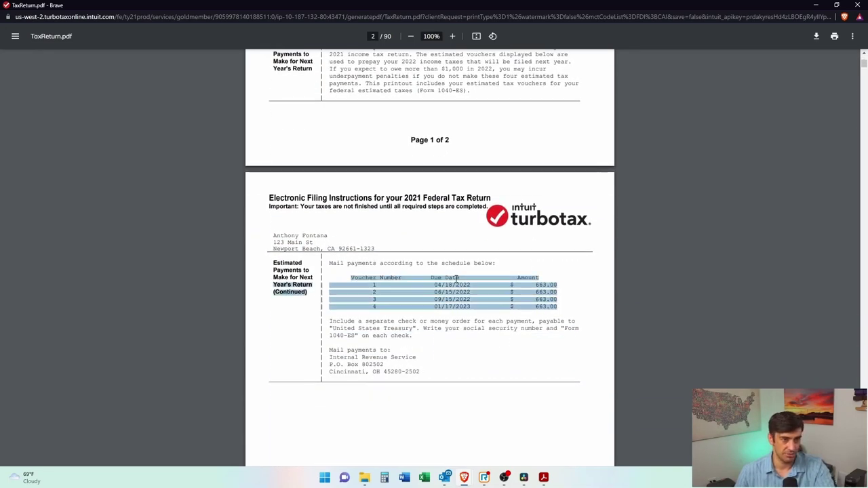
left_click(487, 290)
Step: Scroll down to the 2021 Form 1040 on page 9
scroll(518, 301, "down", 8)
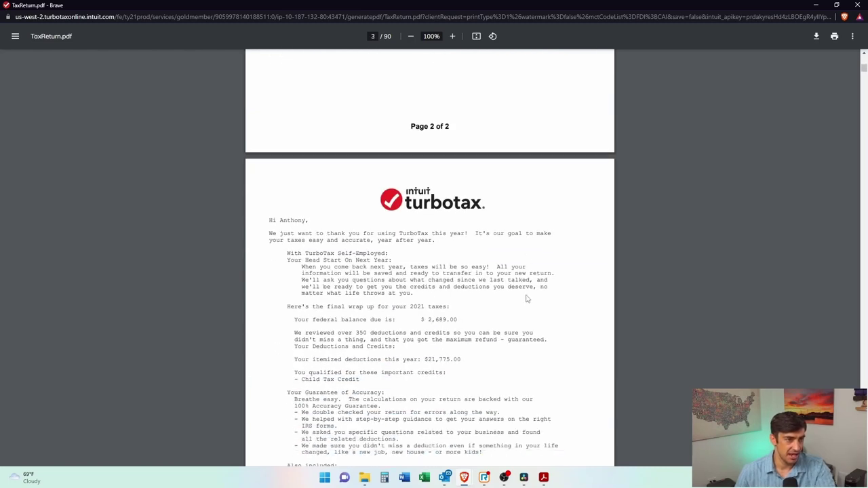
scroll(398, 261, "down", 1)
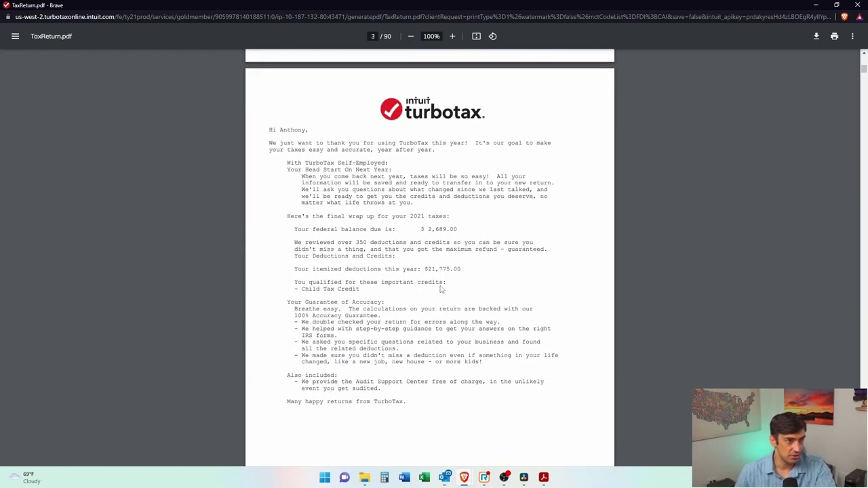
scroll(431, 197, "down", 5)
scroll(438, 216, "down", 20)
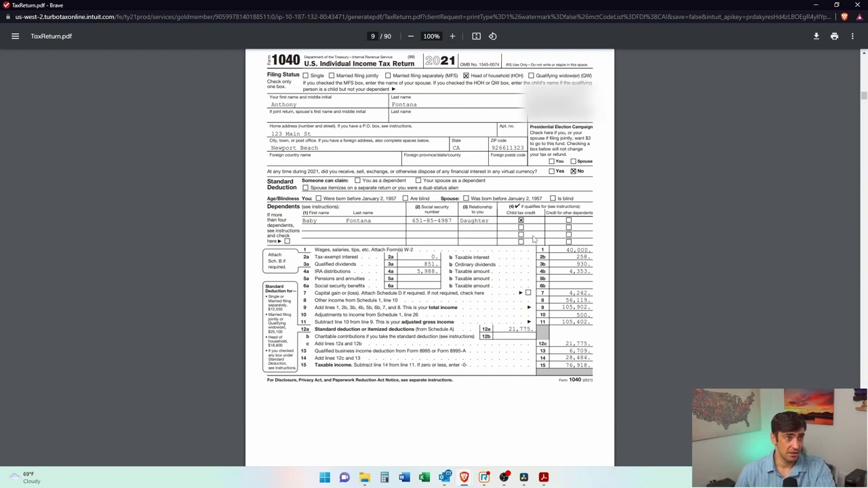
Step: Highlight the dependent daughter's row, then zoom to 244% on the income section
left_click_drag(305, 221, 540, 231)
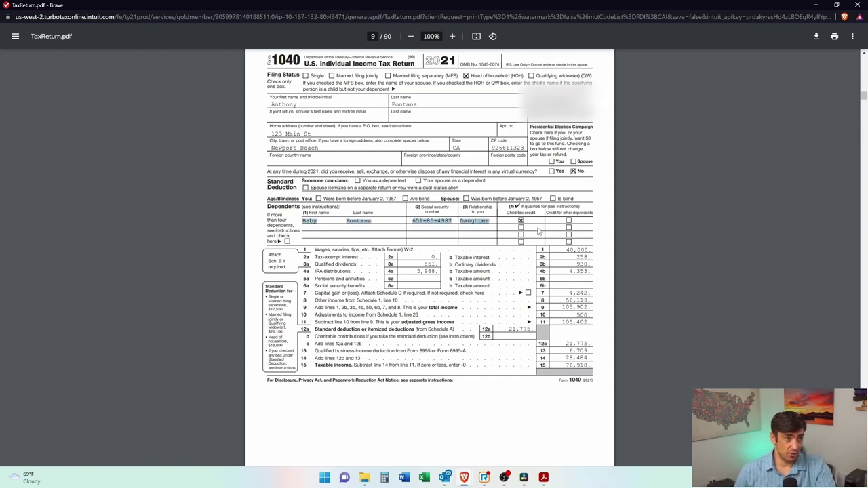
left_click(549, 233)
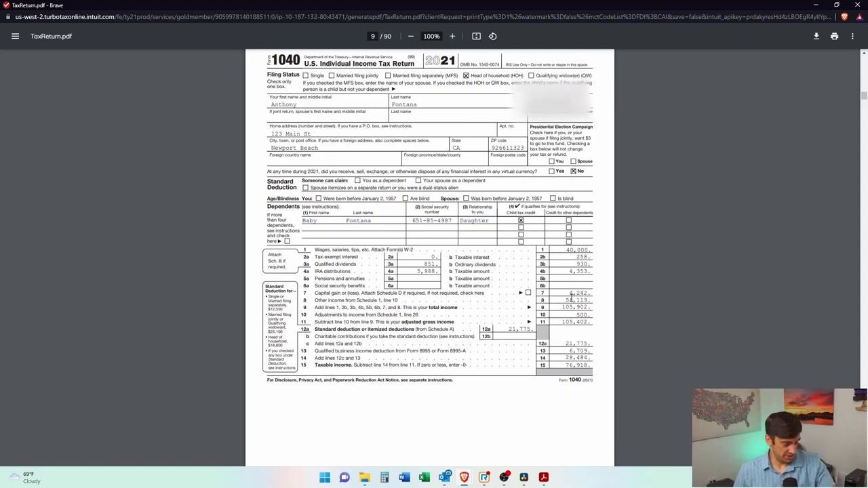
scroll(571, 298, "up", 5)
scroll(586, 295, "down", 2)
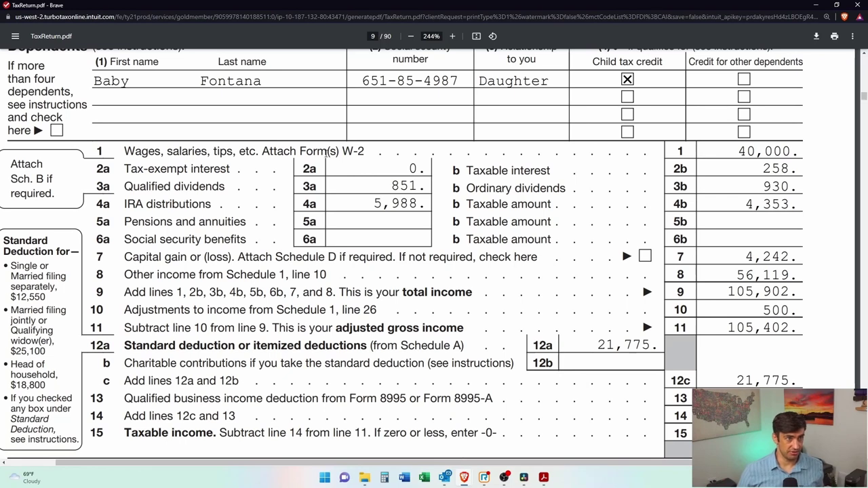
double_click(314, 152)
left_click(392, 154)
left_click_drag(739, 152, 749, 190)
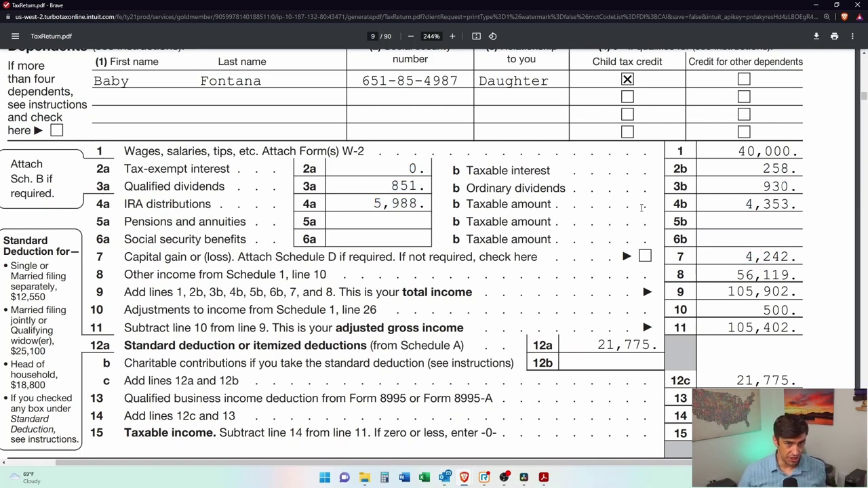
scroll(641, 208, "down", 1)
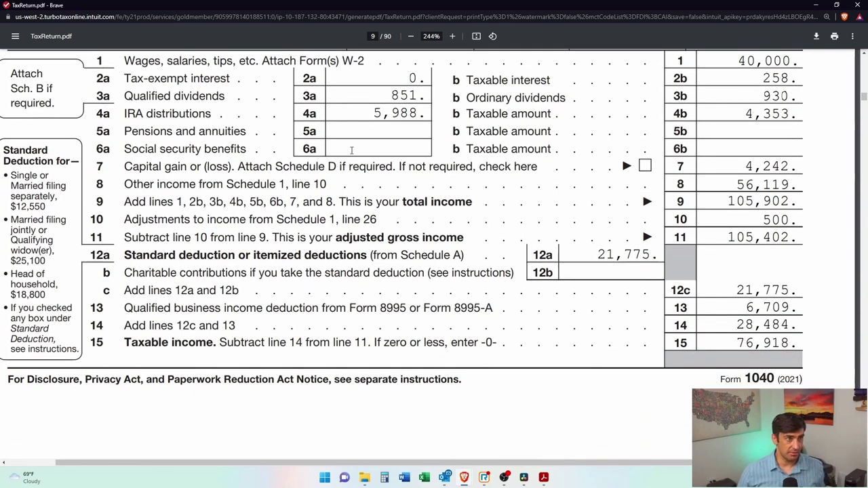
left_click_drag(743, 166, 803, 166)
left_click(803, 165)
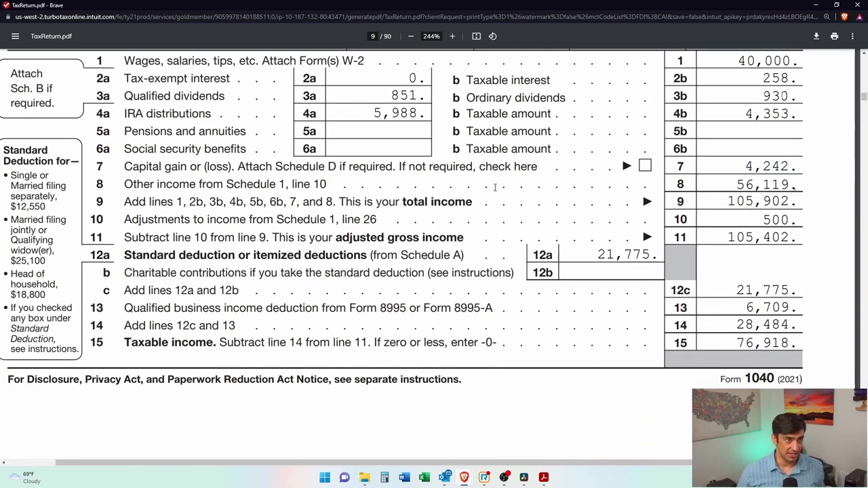
left_click_drag(732, 180, 792, 184)
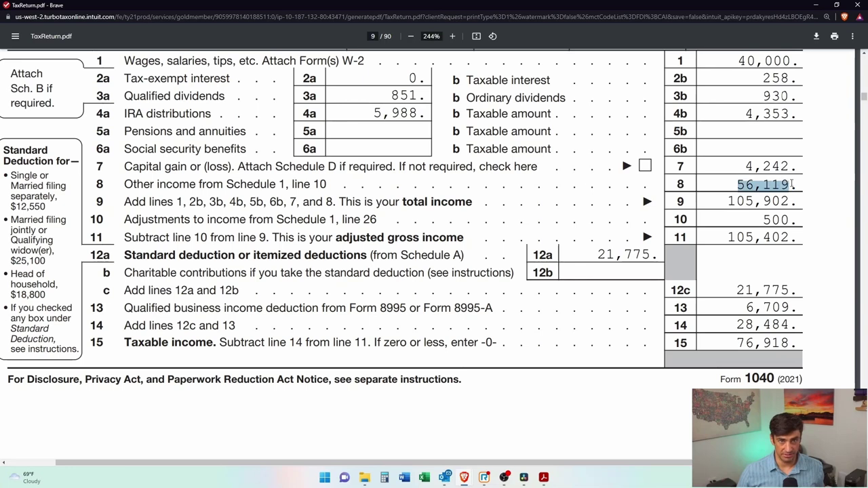
left_click(792, 220)
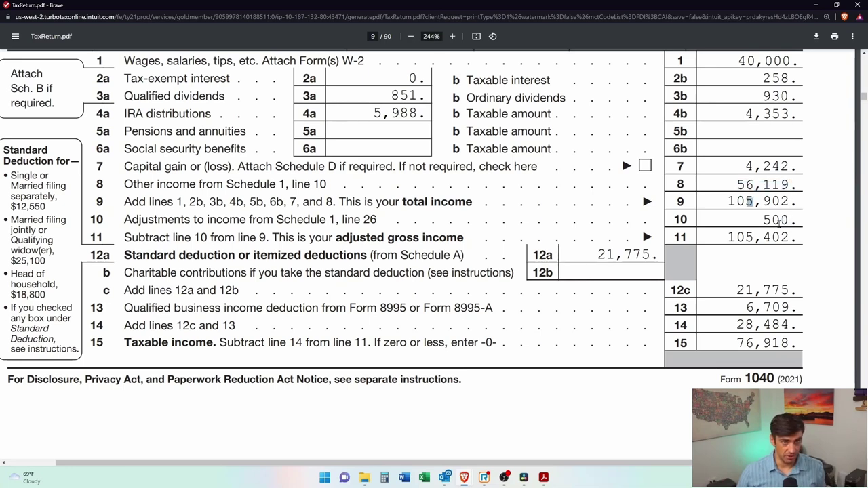
left_click(778, 221)
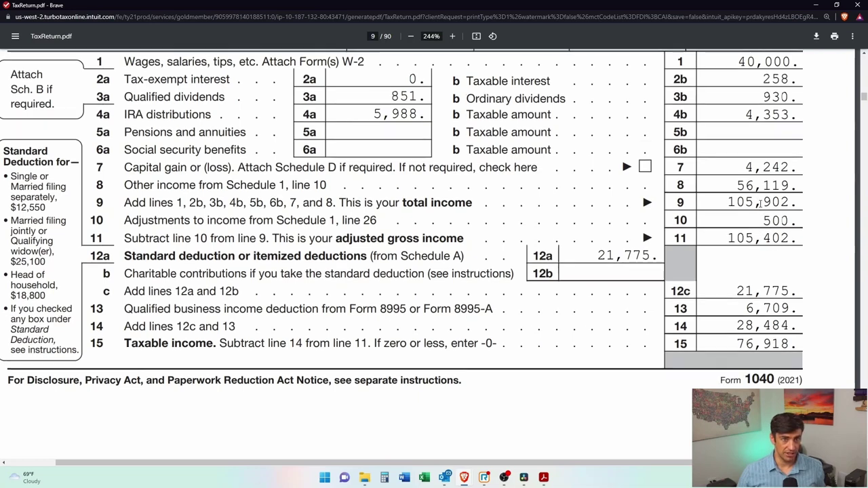
scroll(762, 211, "up", 3)
Step: Scroll to page 10, Form 1040 page 2 with tax and payment lines 16–27a
scroll(667, 178, "down", 2)
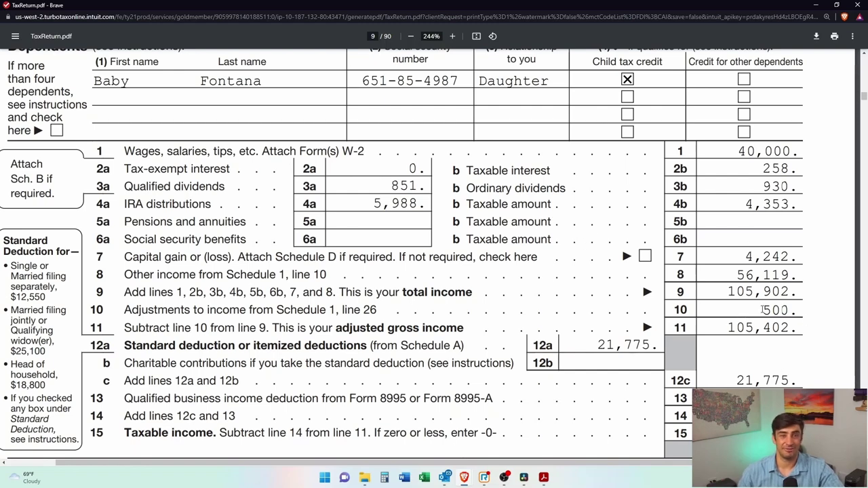
scroll(731, 263, "down", 6)
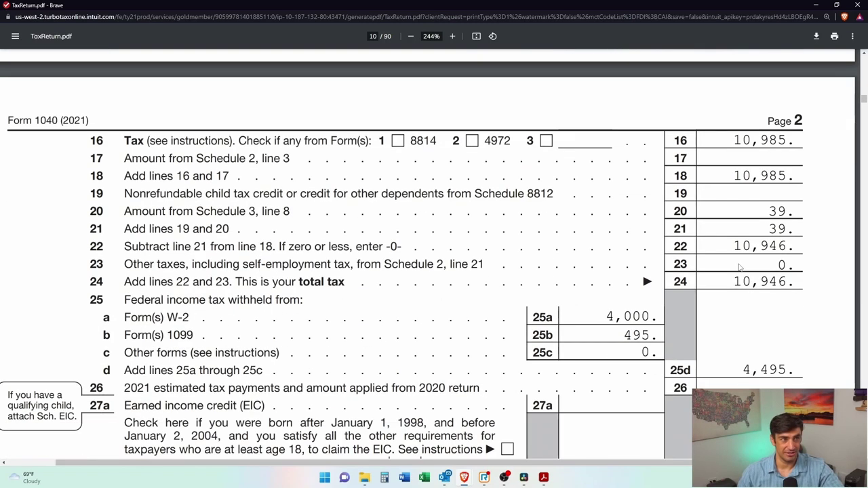